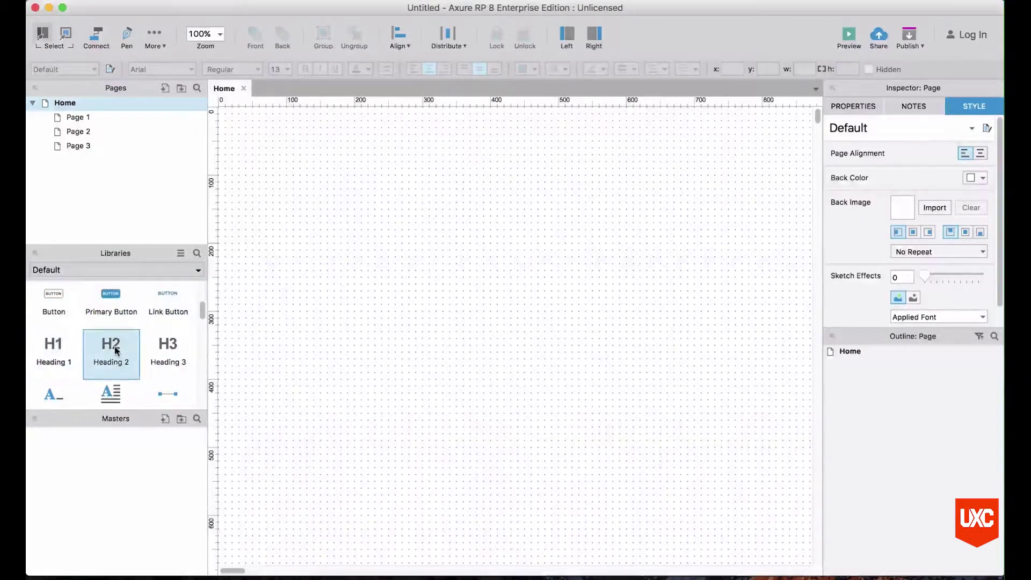
Delete the default Pages 1, 2 and 3 from the sitemap.
{"action": "scroll", "coordinate": [115, 349], "scroll_direction": "up", "scroll_amount": 2}
{"action": "scroll", "coordinate": [115, 349], "scroll_direction": "up", "scroll_amount": 3}
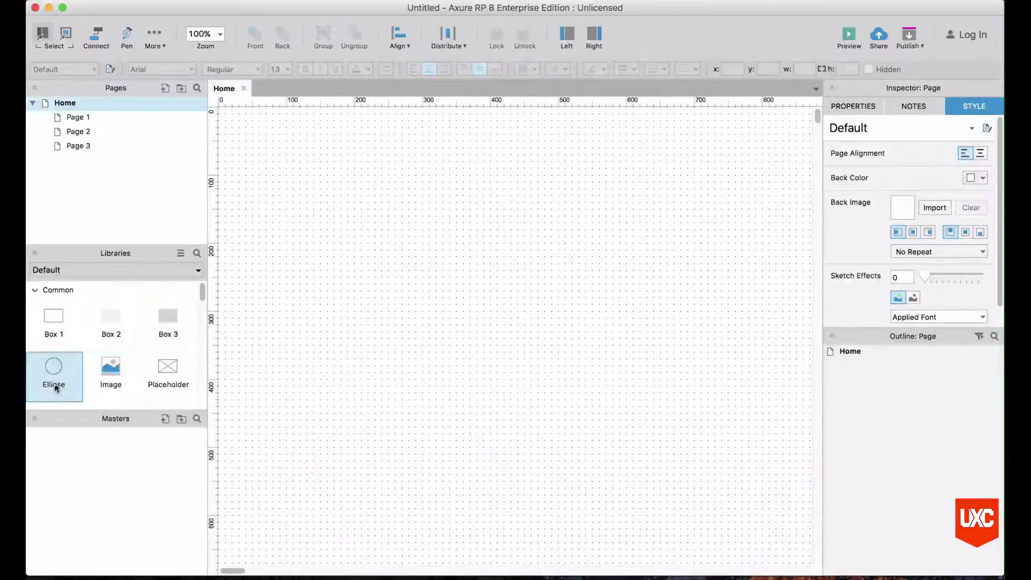
{"action": "scroll", "coordinate": [105, 340], "scroll_direction": "down", "scroll_amount": 3}
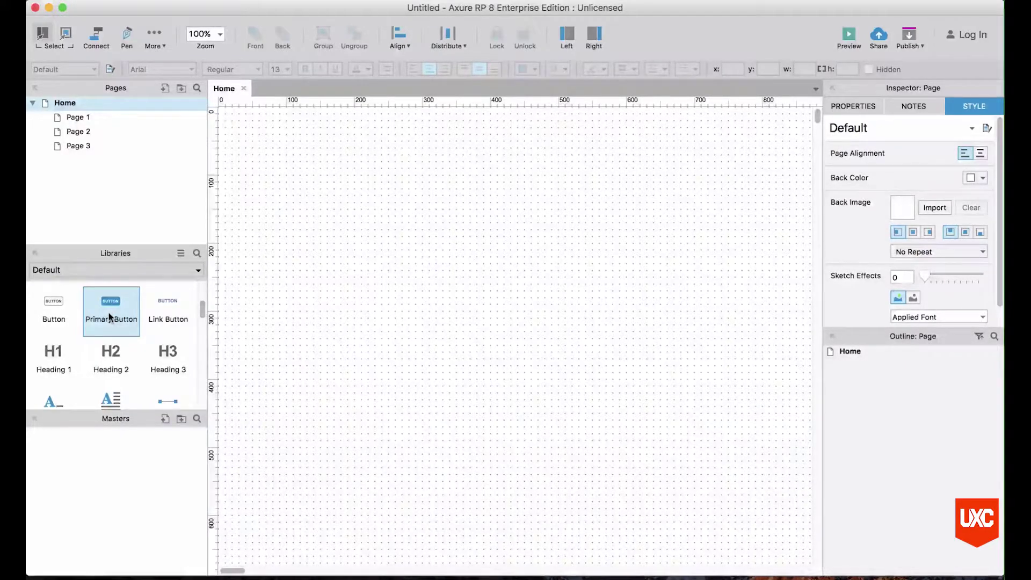
{"action": "scroll", "coordinate": [109, 316], "scroll_direction": "down", "scroll_amount": 5}
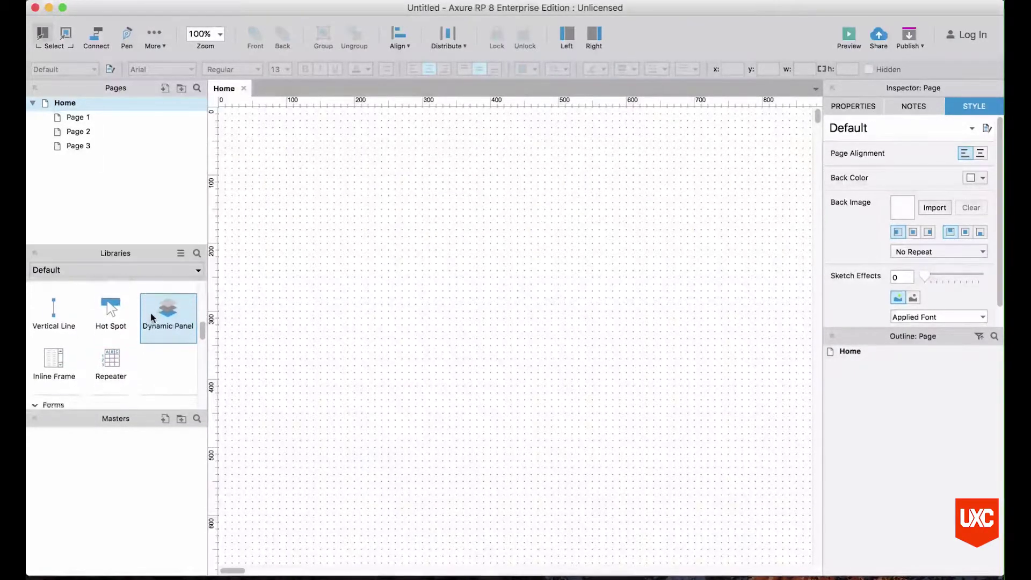
{"action": "scroll", "coordinate": [152, 317], "scroll_direction": "down", "scroll_amount": 3}
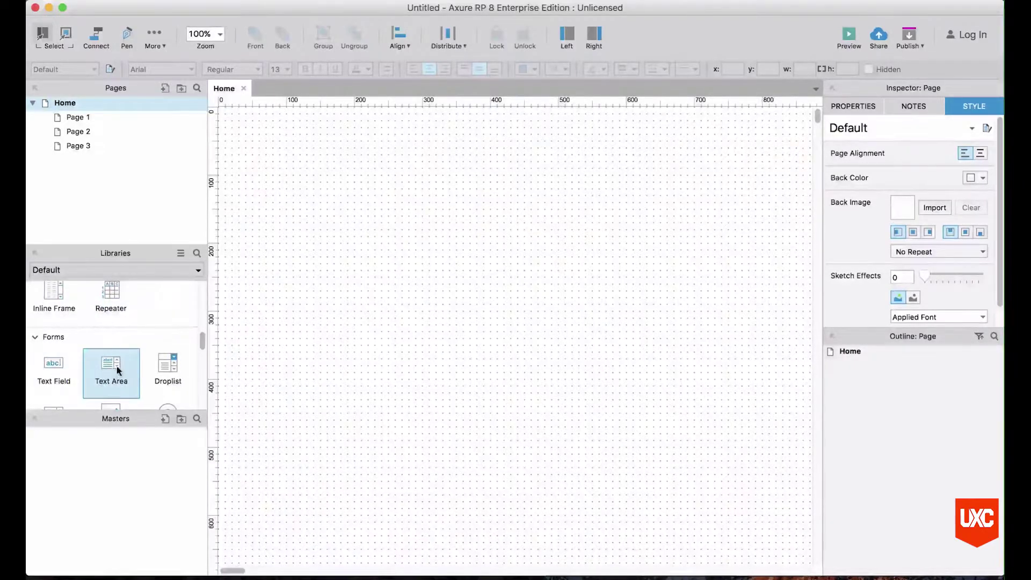
{"action": "scroll", "coordinate": [115, 363], "scroll_direction": "down", "scroll_amount": 2}
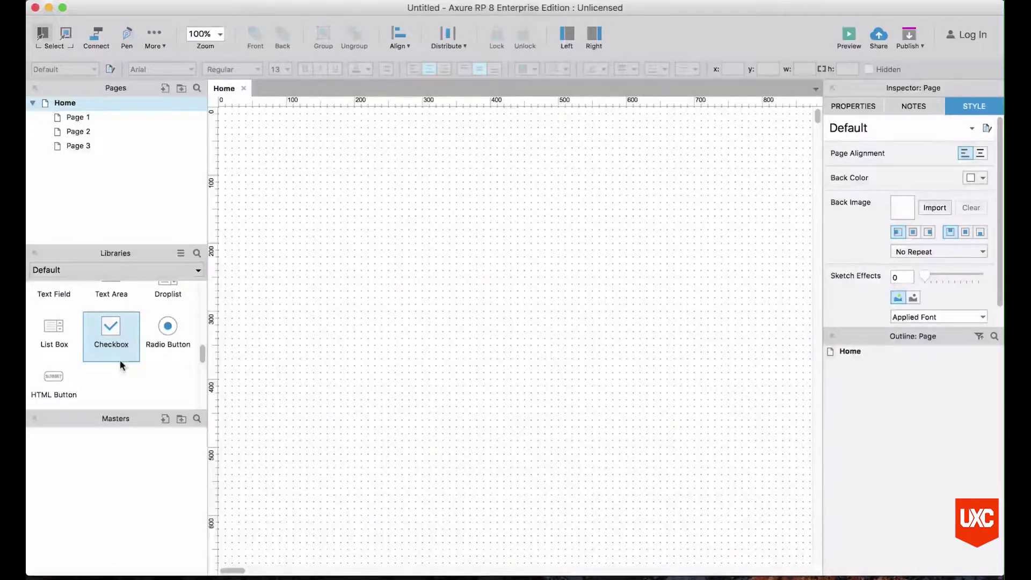
{"action": "scroll", "coordinate": [138, 346], "scroll_direction": "up", "scroll_amount": 2}
{"action": "scroll", "coordinate": [138, 349], "scroll_direction": "up", "scroll_amount": 5}
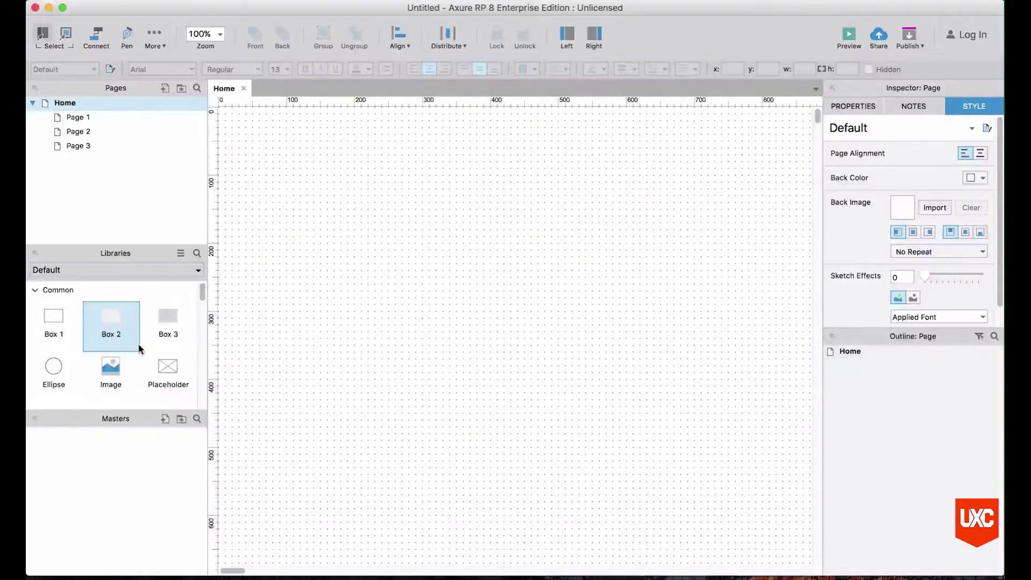
{"action": "scroll", "coordinate": [139, 348], "scroll_direction": "down", "scroll_amount": 2}
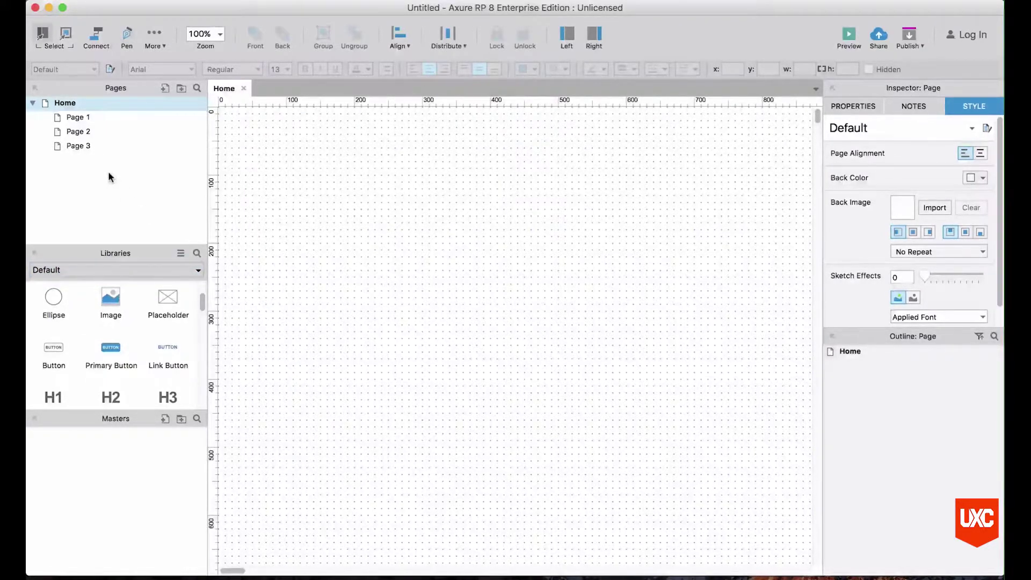
{"action": "left_click", "coordinate": [79, 119]}
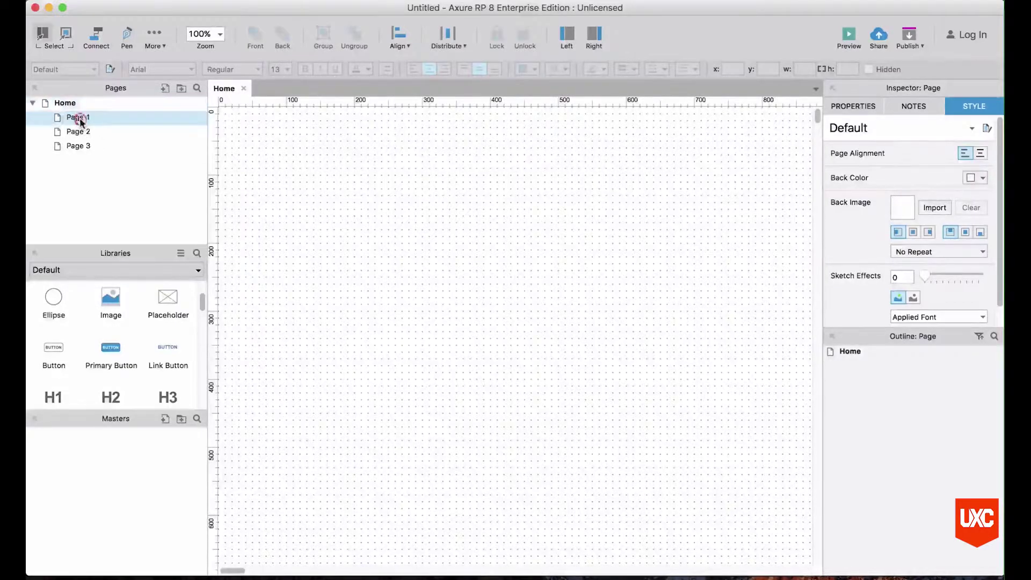
{"action": "left_click", "coordinate": [79, 146], "text": "shift"}
{"action": "right_click", "coordinate": [79, 145]}
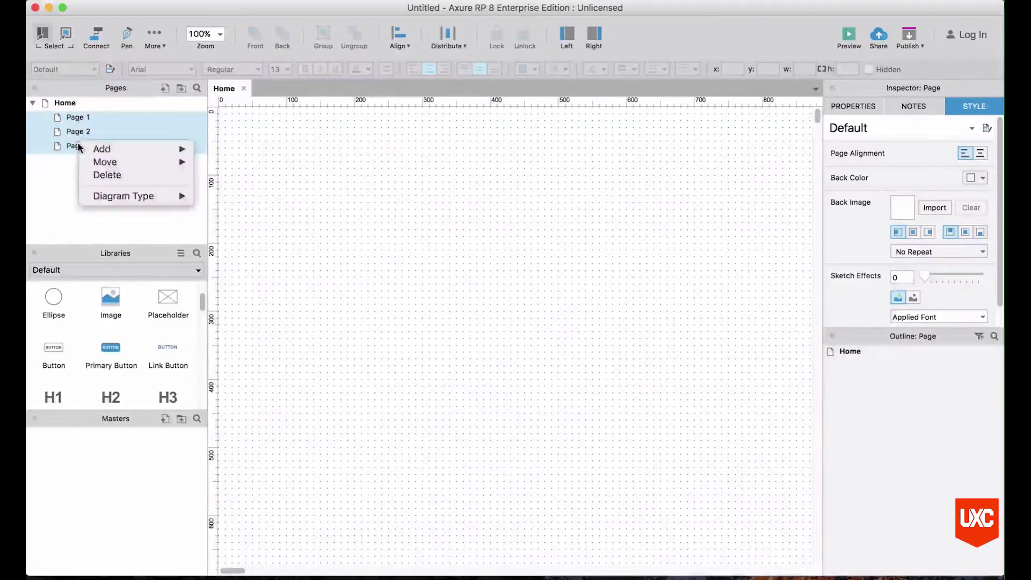
{"action": "left_click", "coordinate": [121, 178]}
Add three pages under Home named About us, Services and Contact us.
{"action": "left_click", "coordinate": [165, 89]}
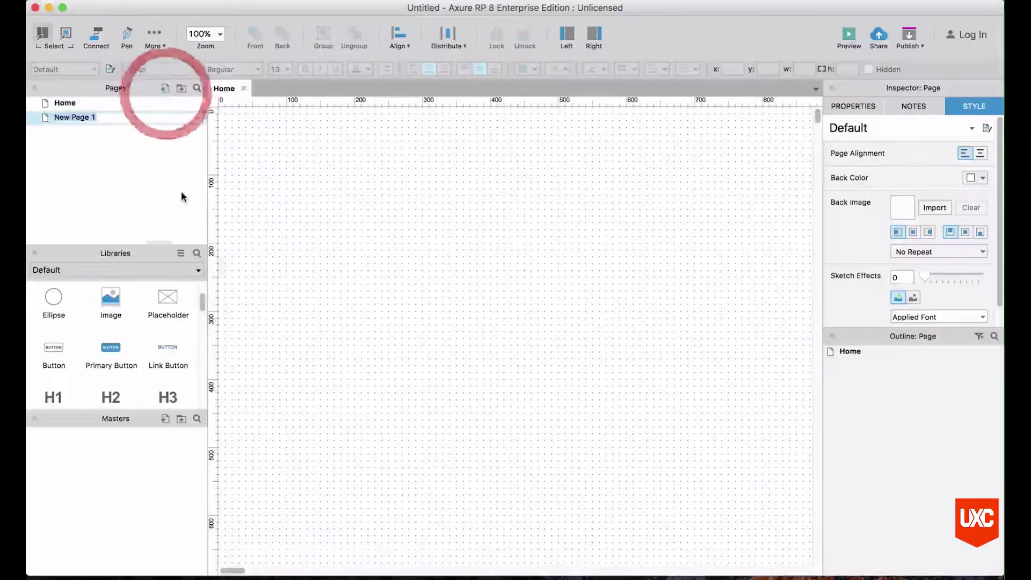
{"action": "type", "text": "About us"}
{"action": "key", "text": "Return"}
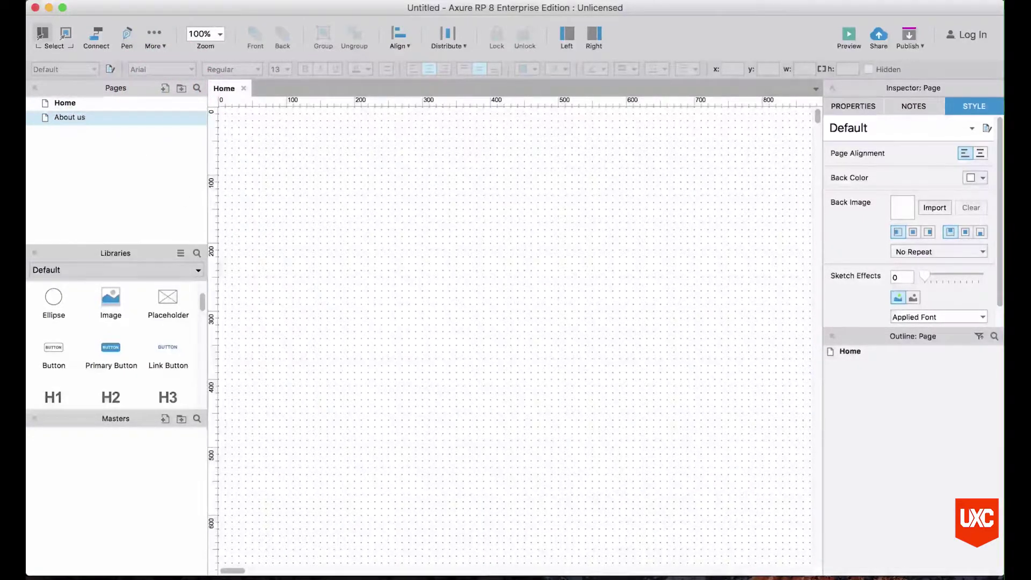
{"action": "left_click", "coordinate": [164, 88]}
{"action": "type", "text": "Serv"}
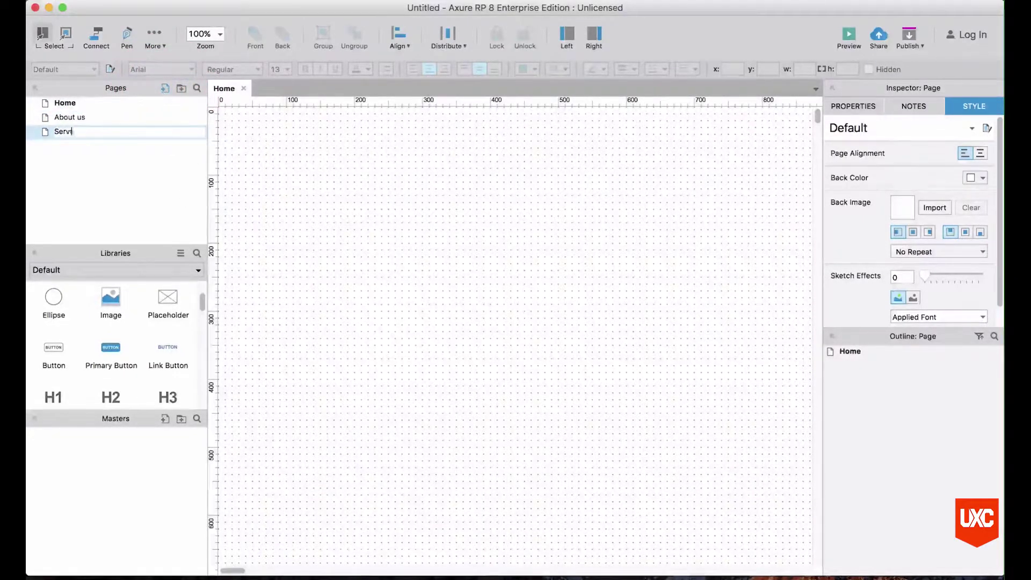
{"action": "type", "text": "ices"}
{"action": "key", "text": "Return"}
{"action": "left_click", "coordinate": [164, 88]}
{"action": "type", "text": "Con"}
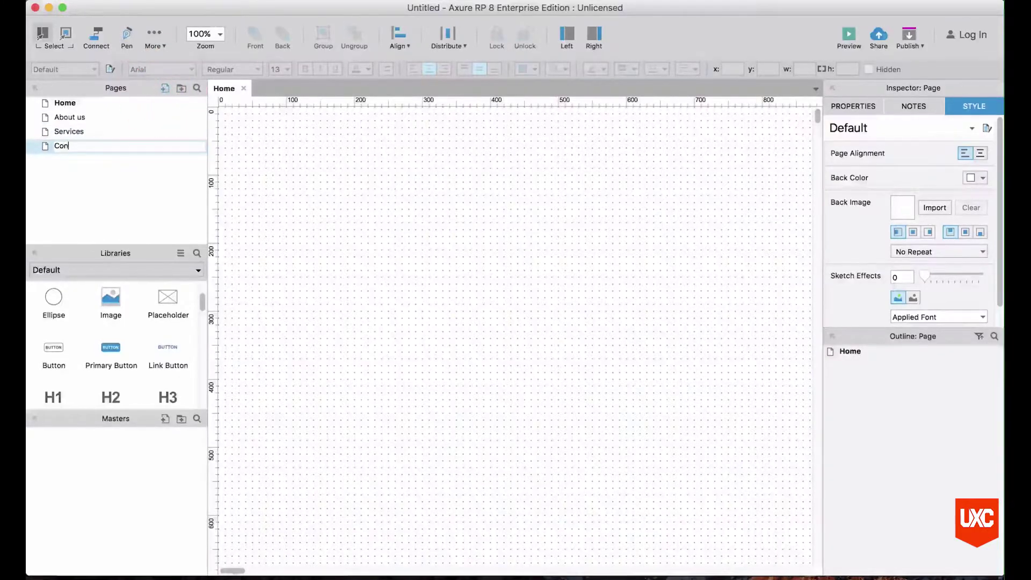
{"action": "type", "text": "tact us"}
{"action": "key", "text": "Return"}
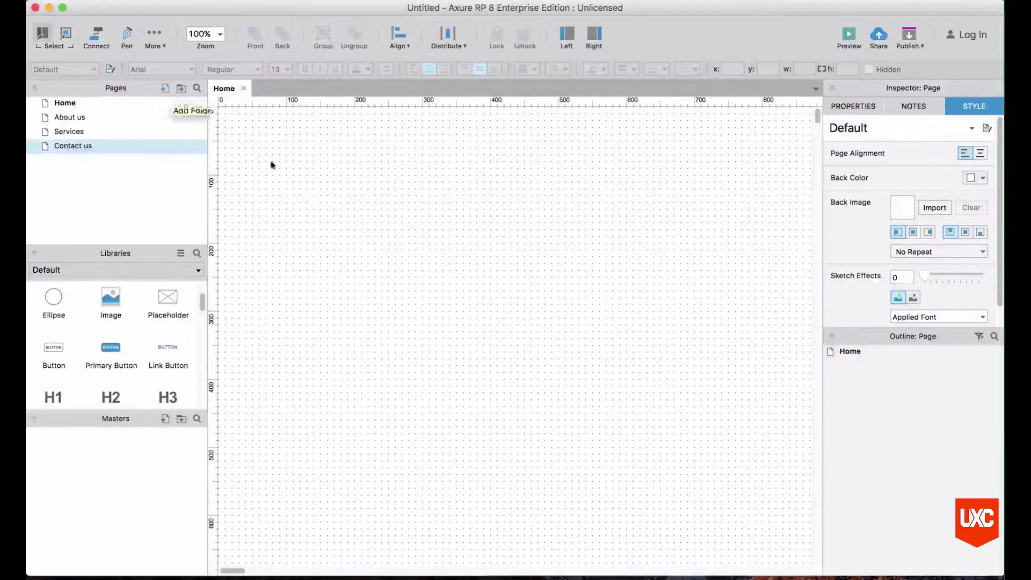
Place a placeholder on the Home page at x 20, y 20, sized 141 × 80.
{"action": "scroll", "coordinate": [133, 321], "scroll_direction": "down", "scroll_amount": 2}
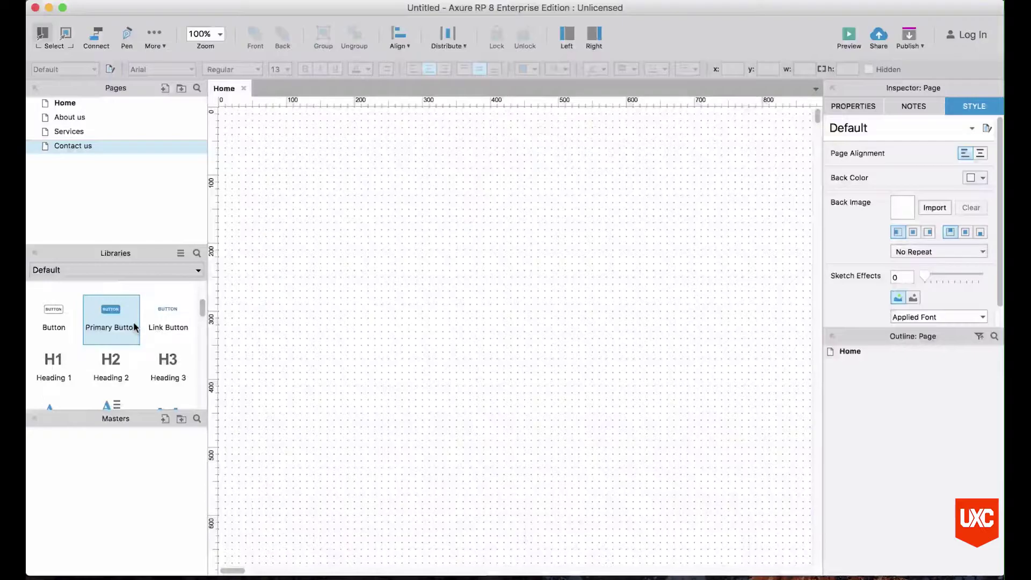
{"action": "scroll", "coordinate": [133, 321], "scroll_direction": "up", "scroll_amount": 3}
{"action": "left_click_drag", "start_coordinate": [166, 323], "coordinate": [280, 154]}
{"action": "left_click_drag", "start_coordinate": [357, 184], "coordinate": [310, 152]}
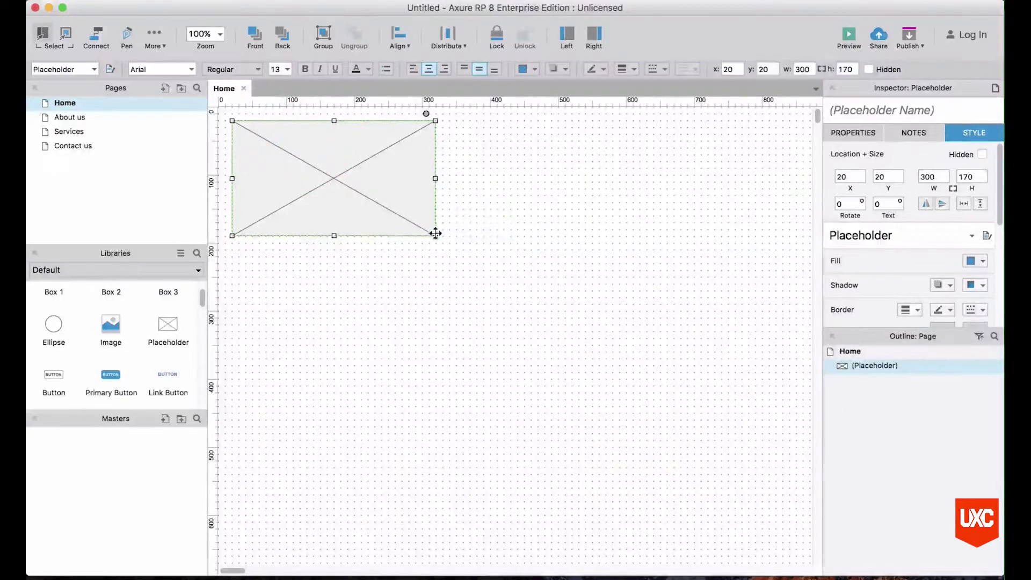
{"action": "left_click_drag", "start_coordinate": [435, 233], "coordinate": [235, 175]}
{"action": "left_click", "coordinate": [410, 180]}
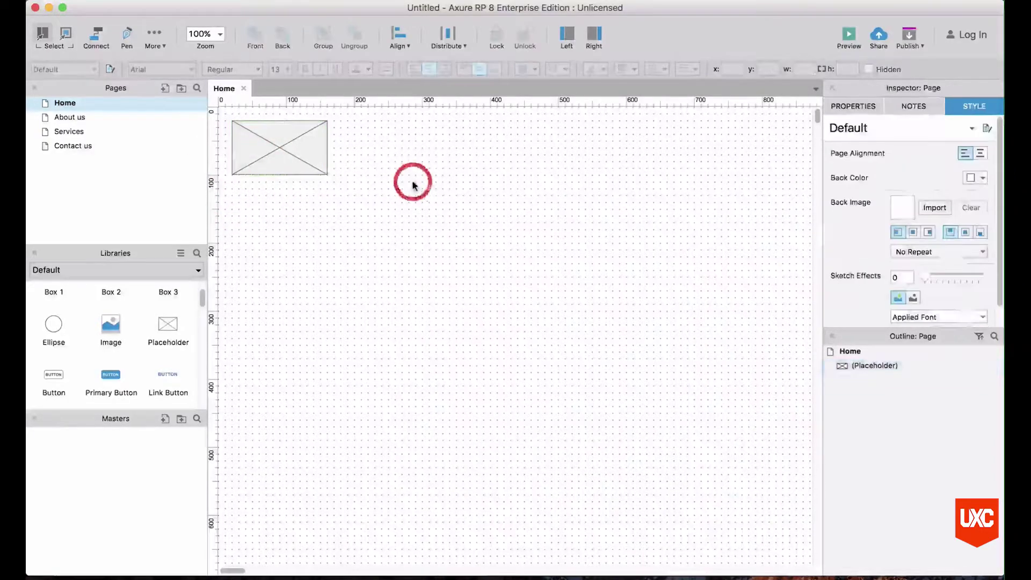
{"action": "left_click", "coordinate": [302, 151]}
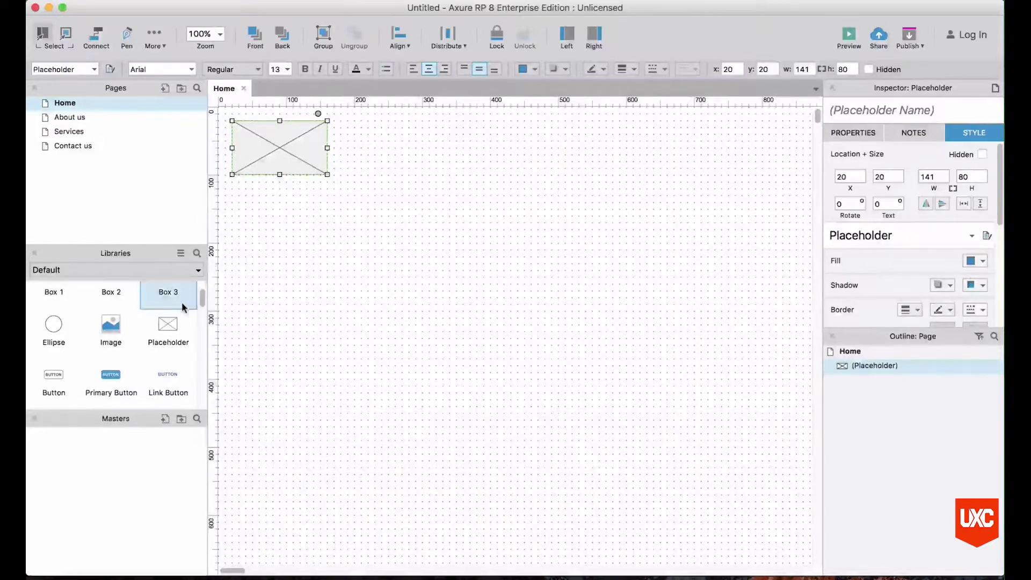
{"action": "scroll", "coordinate": [183, 304], "scroll_direction": "down", "scroll_amount": 3}
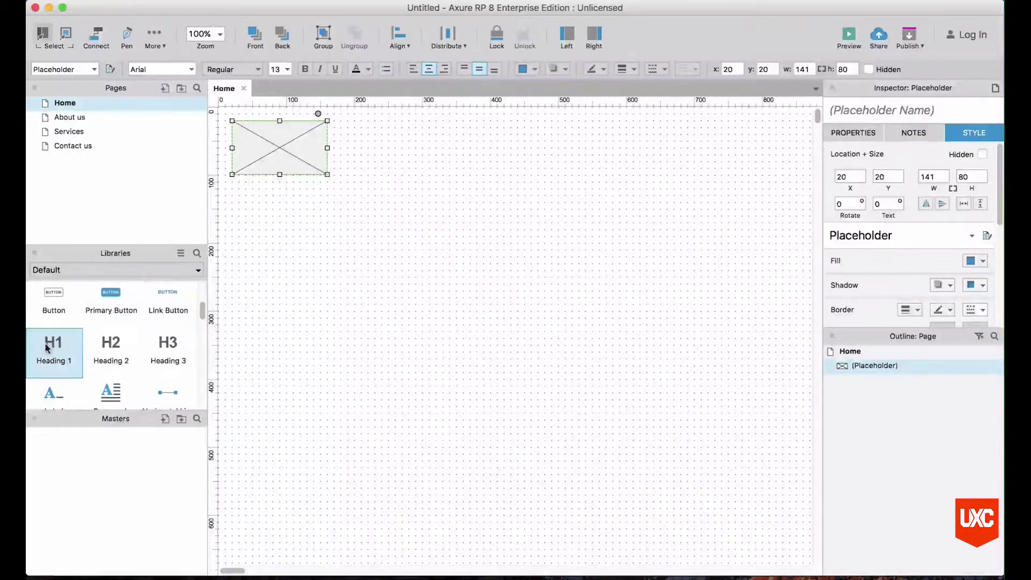
Place a Heading 2 near the top of the page reading Home.
{"action": "left_click_drag", "start_coordinate": [106, 346], "coordinate": [537, 141]}
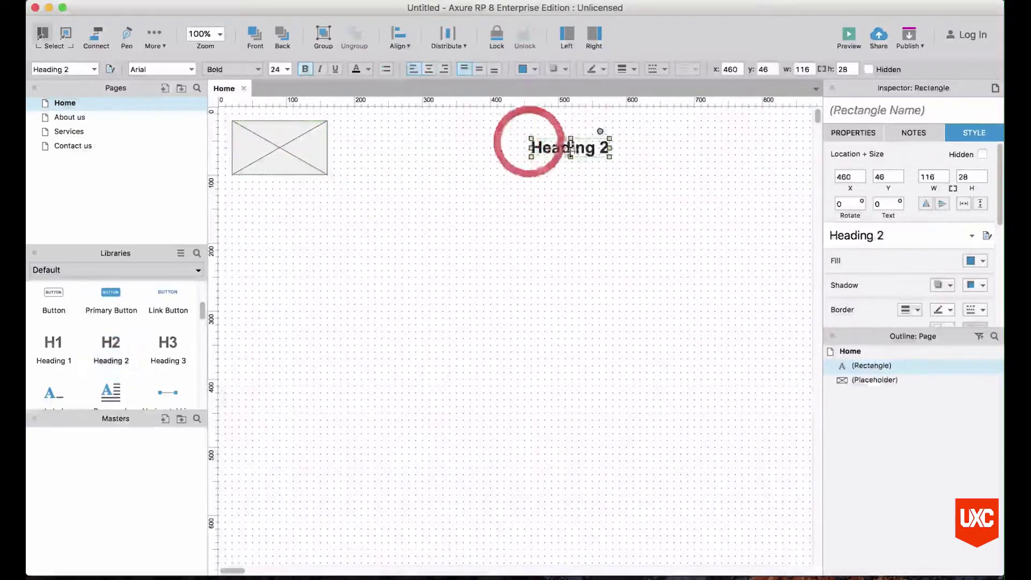
{"action": "double_click", "coordinate": [565, 152]}
{"action": "type", "text": "Hom"}
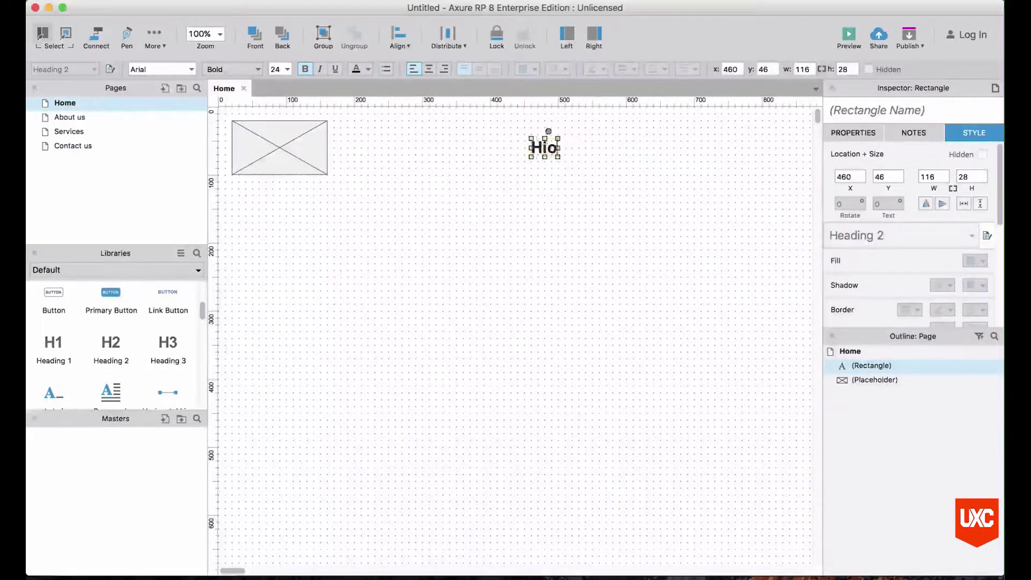
{"action": "key", "text": "BackSpace"}
{"action": "key", "text": "BackSpace"}
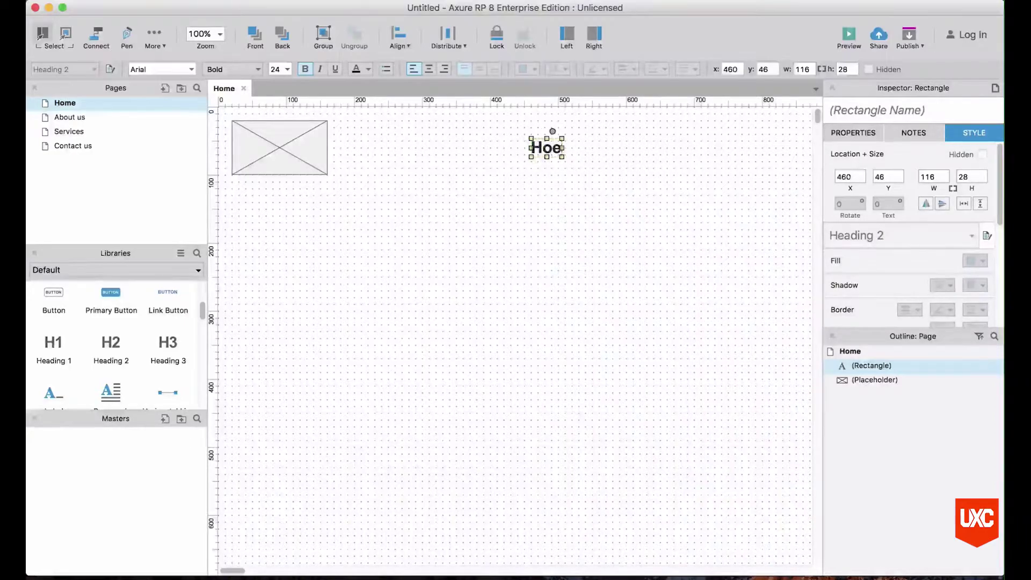
{"action": "type", "text": "ome"}
{"action": "left_click", "coordinate": [603, 204]}
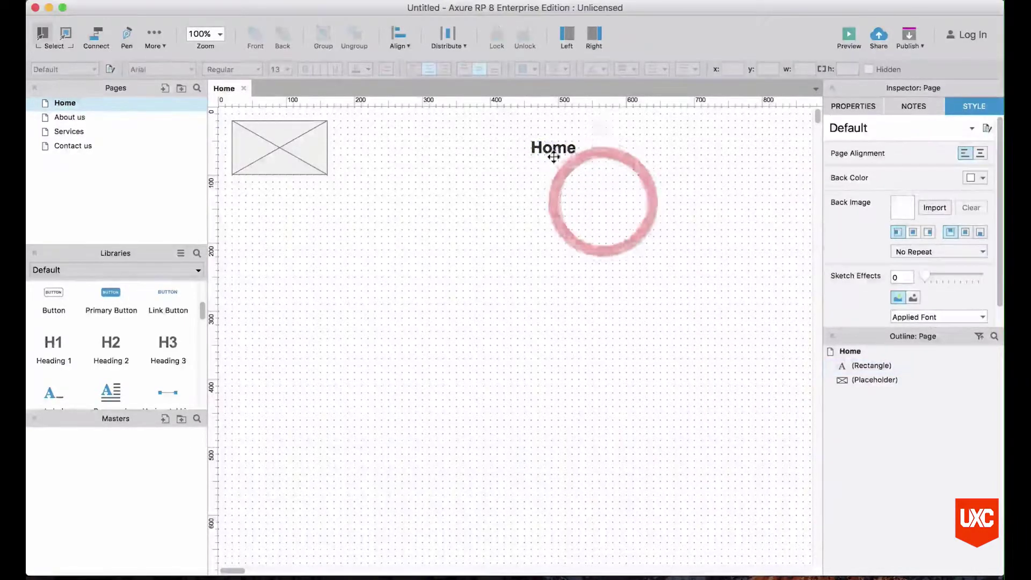
Copy the heading twice to the right, renaming the copies About us and Services.
{"action": "left_click_drag", "start_coordinate": [553, 150], "coordinate": [618, 149]}
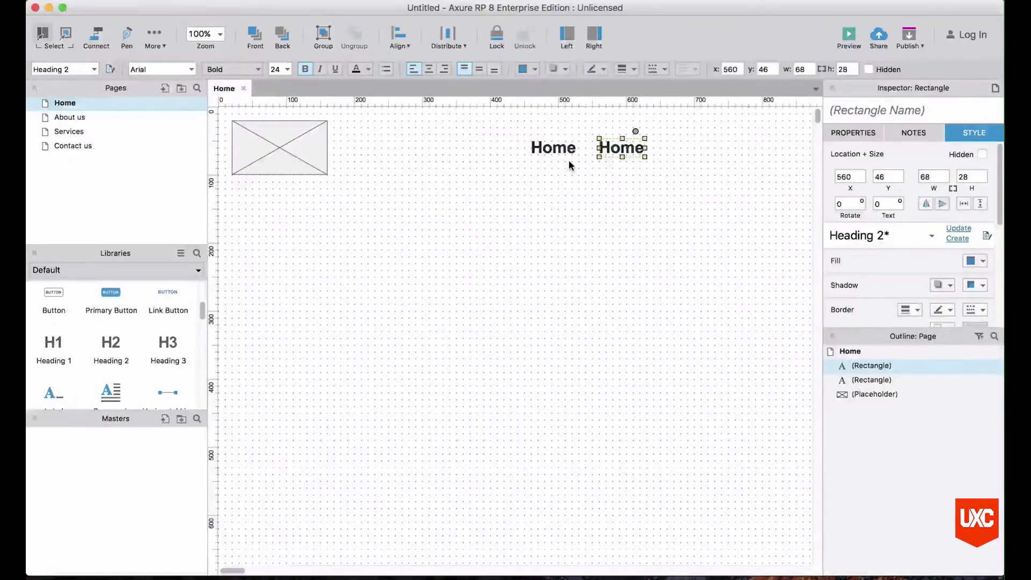
{"action": "left_click_drag", "start_coordinate": [644, 139], "coordinate": [644, 138]}
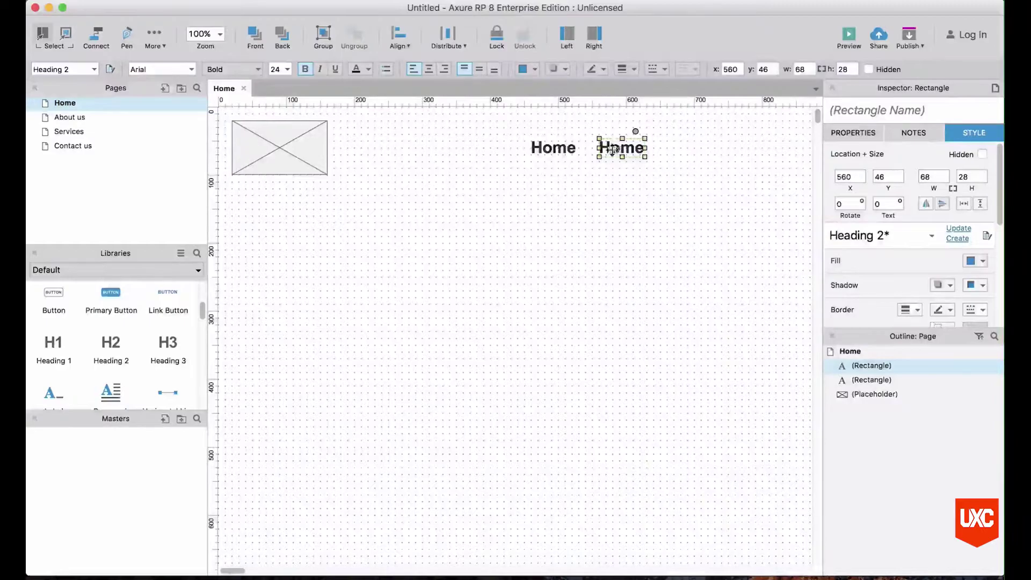
{"action": "double_click", "coordinate": [612, 149]}
{"action": "type", "text": "About us"}
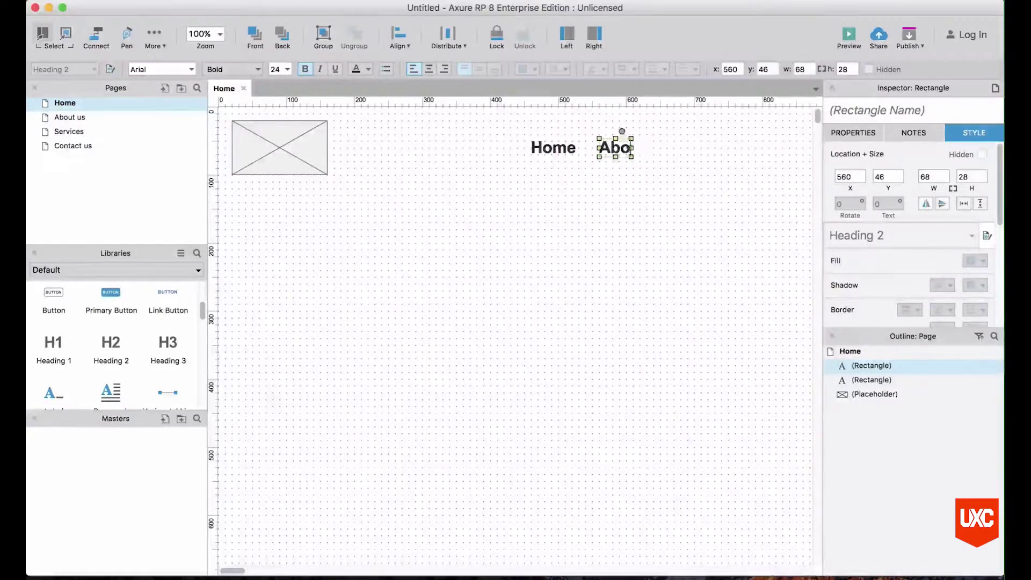
{"action": "left_click", "coordinate": [652, 184]}
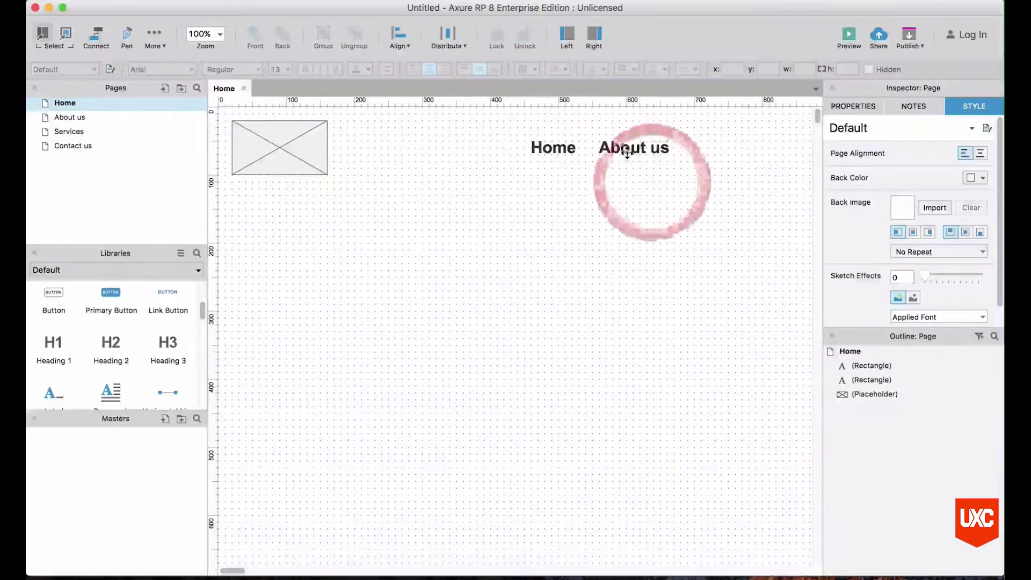
{"action": "left_click_drag", "start_coordinate": [631, 148], "coordinate": [712, 147]}
{"action": "double_click", "coordinate": [714, 147]}
{"action": "type", "text": "Services"}
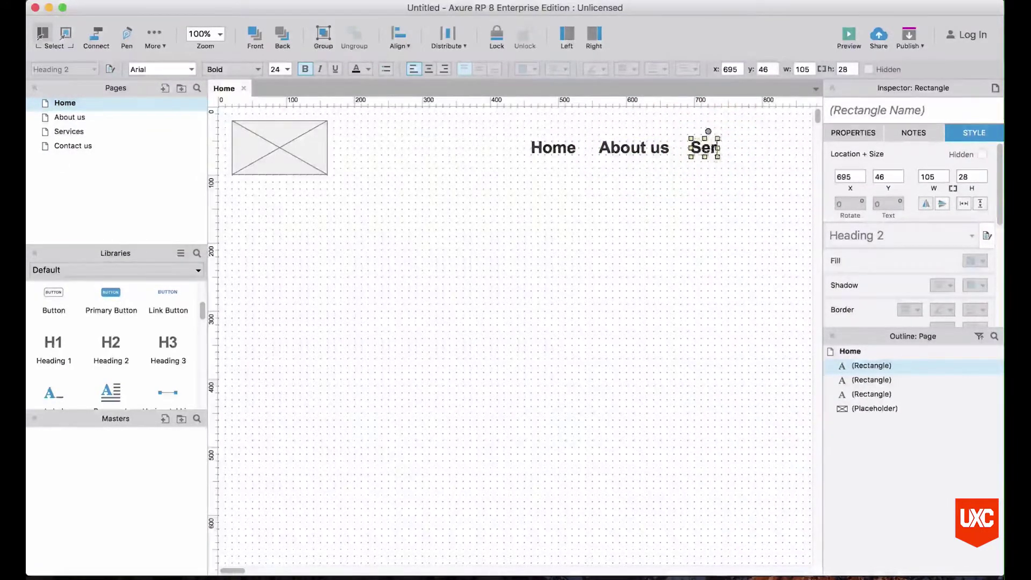
{"action": "left_click", "coordinate": [694, 196]}
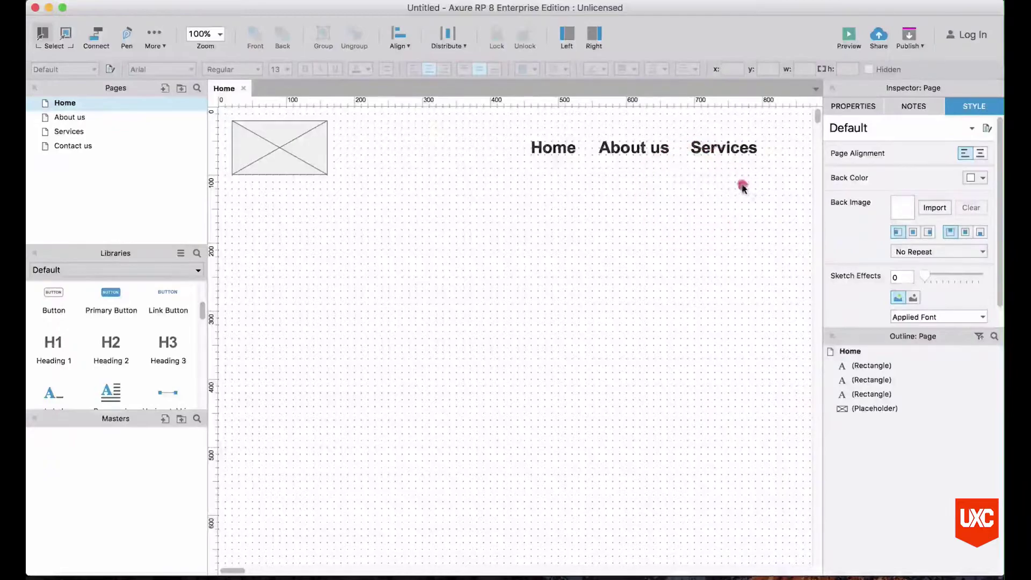
Shift the three headings left and add a fourth heading reading Contact us.
{"action": "left_click_drag", "start_coordinate": [741, 184], "coordinate": [504, 131]}
{"action": "left_click_drag", "start_coordinate": [700, 150], "coordinate": [735, 151]}
{"action": "left_click", "coordinate": [652, 174]}
{"action": "left_click", "coordinate": [647, 150]}
{"action": "double_click", "coordinate": [734, 150]}
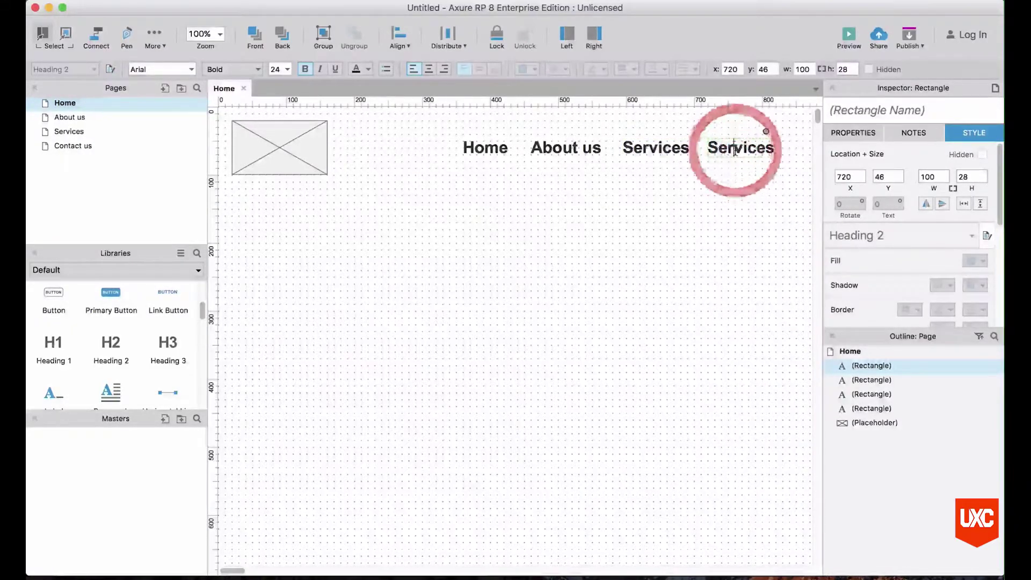
{"action": "type", "text": "Contact us"}
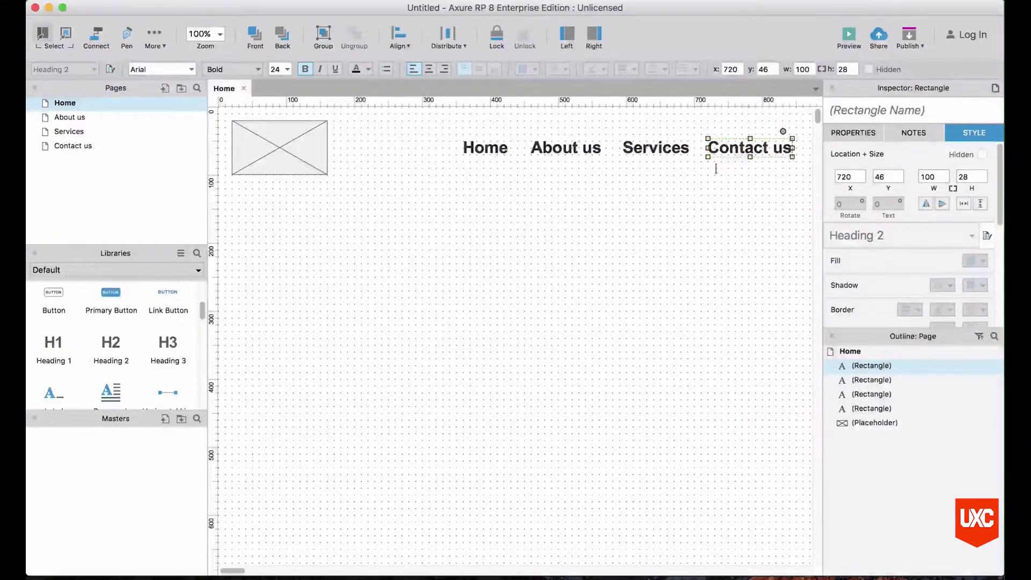
{"action": "left_click", "coordinate": [640, 214]}
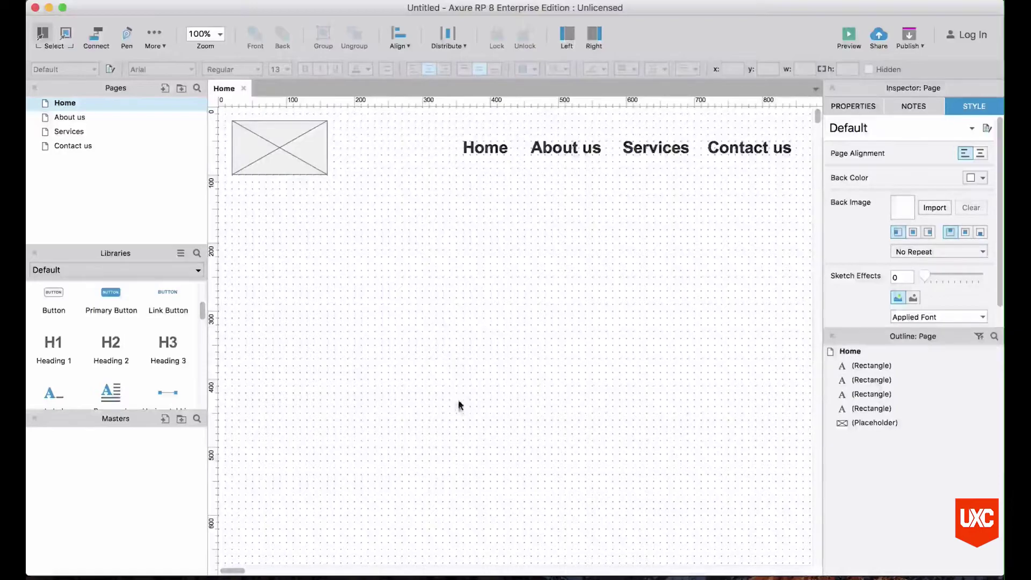
Add an 825 × 320 image at x 20, y 140 below the navigation.
{"action": "scroll", "coordinate": [138, 354], "scroll_direction": "up", "scroll_amount": 3}
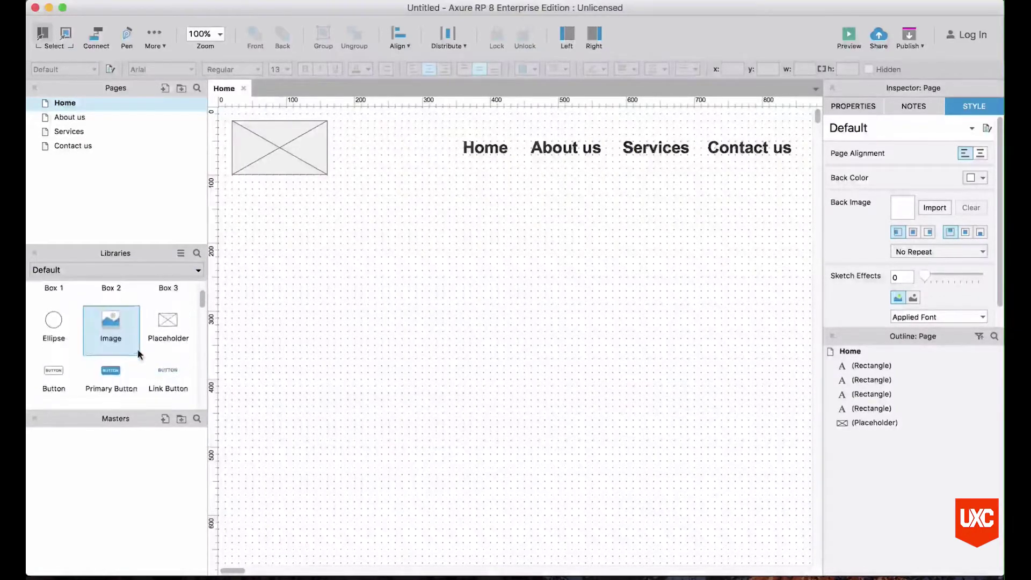
{"action": "left_click_drag", "start_coordinate": [111, 321], "coordinate": [268, 250]}
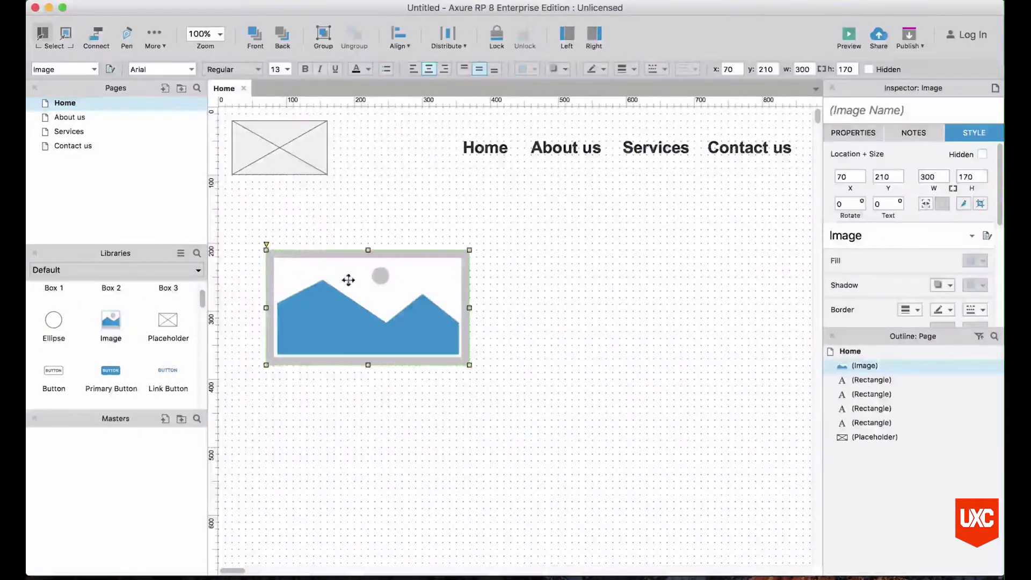
{"action": "left_click_drag", "start_coordinate": [347, 278], "coordinate": [311, 234]}
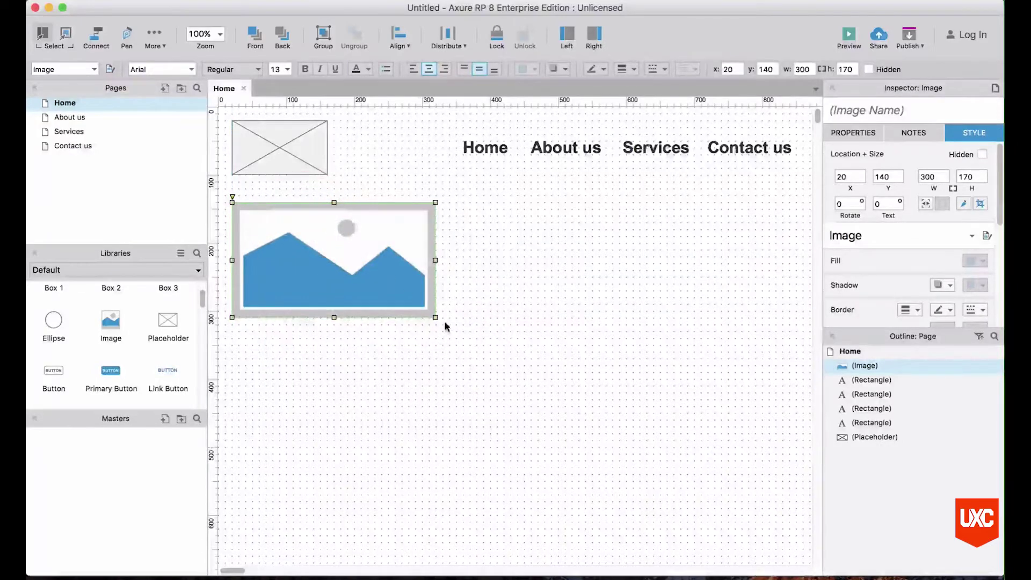
{"action": "left_click_drag", "start_coordinate": [437, 317], "coordinate": [793, 420]}
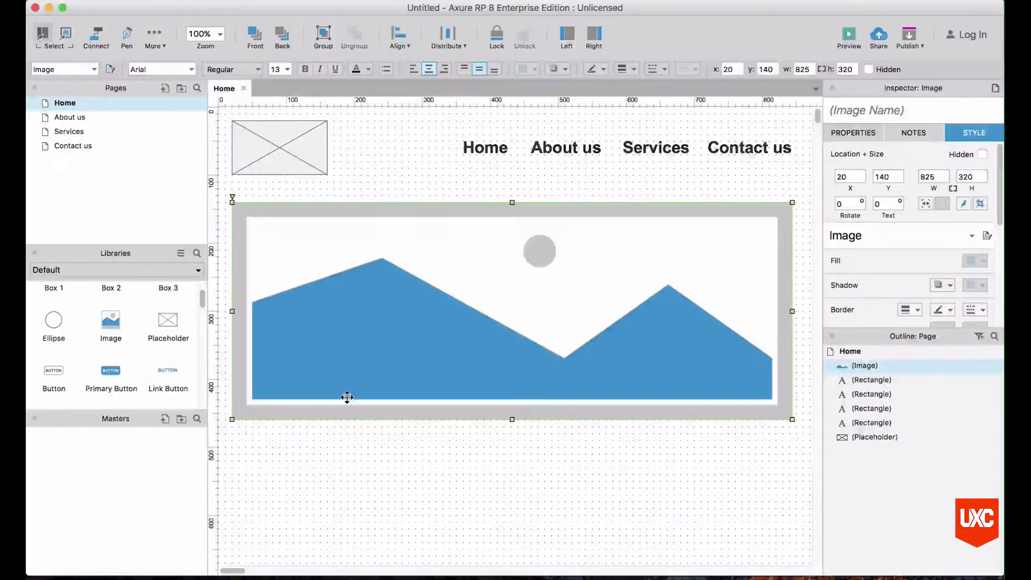
Put a Heading 1 reading 'Welcome to our website!' on the hero image.
{"action": "scroll", "coordinate": [111, 334], "scroll_direction": "up", "scroll_amount": 1}
{"action": "scroll", "coordinate": [111, 334], "scroll_direction": "down", "scroll_amount": 5}
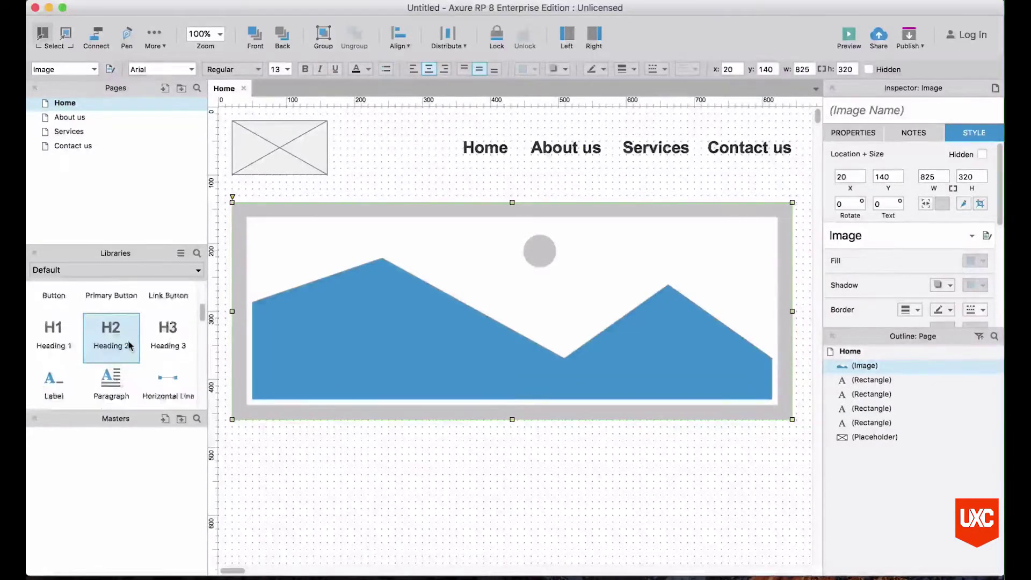
{"action": "left_click_drag", "start_coordinate": [54, 325], "coordinate": [263, 358]}
{"action": "double_click", "coordinate": [279, 371]}
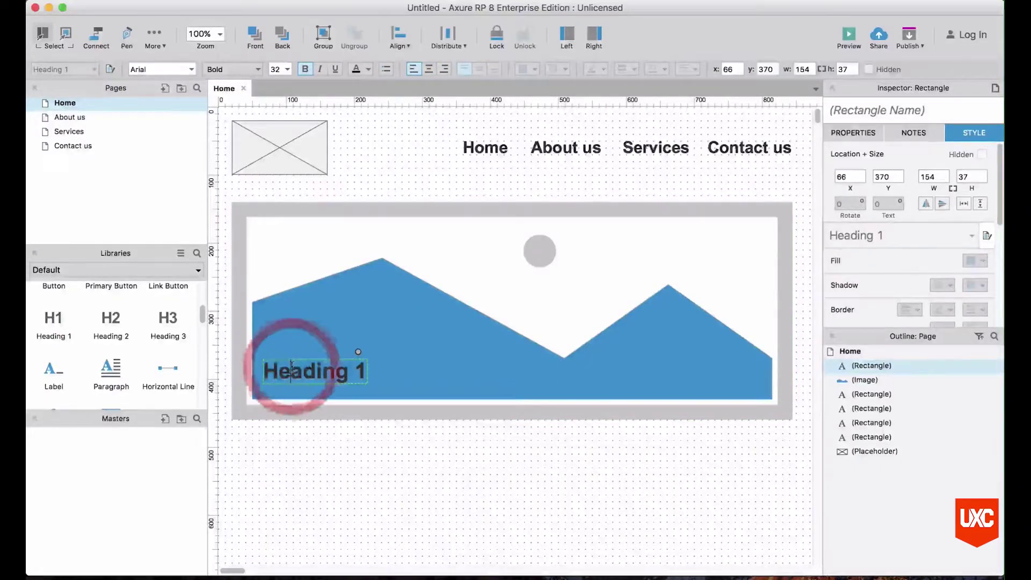
{"action": "type", "text": "Welcome to our"}
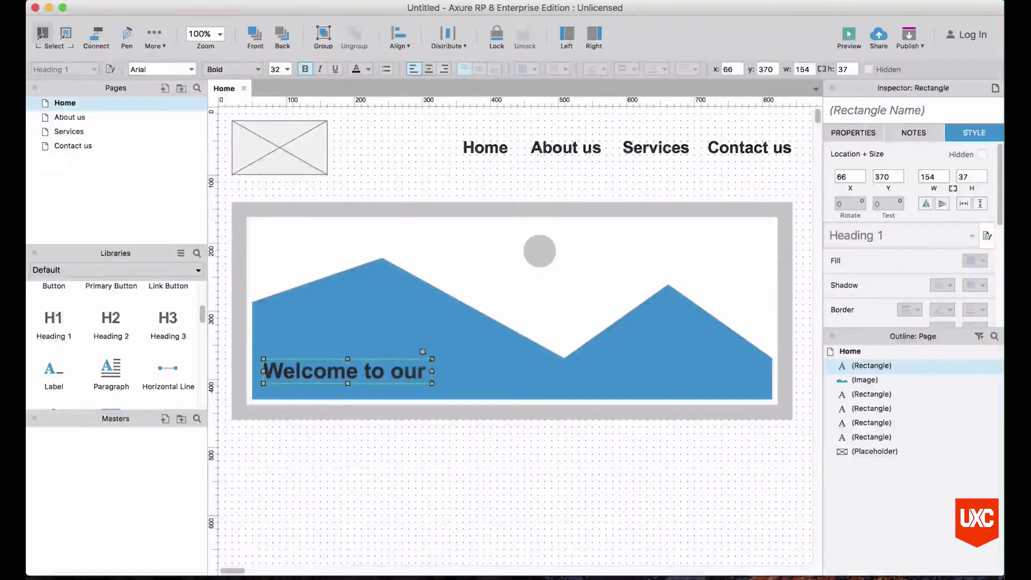
{"action": "type", "text": " website!"}
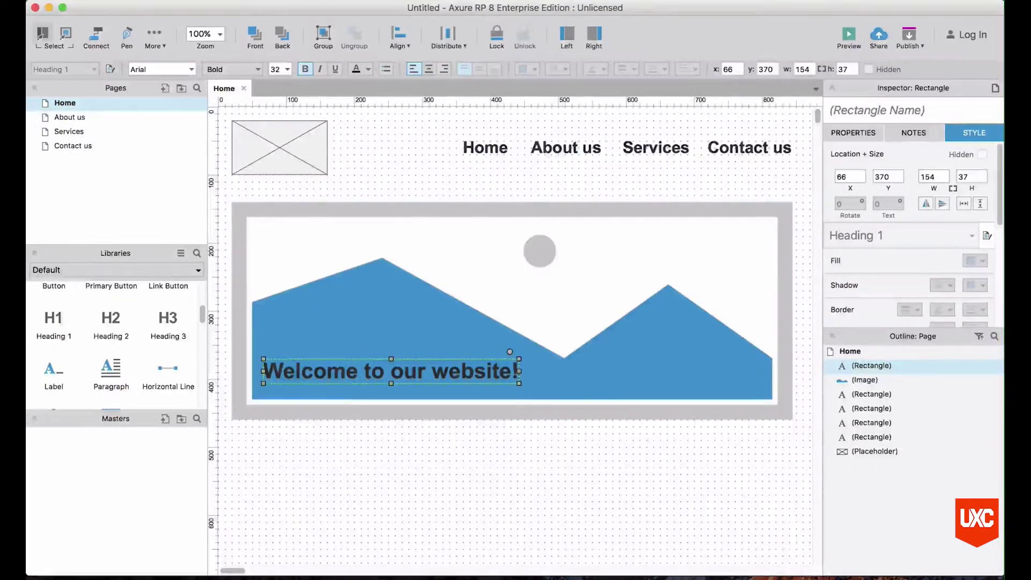
{"action": "left_click", "coordinate": [360, 454]}
{"action": "scroll", "coordinate": [391, 359], "scroll_direction": "down", "scroll_amount": 3}
Place a 240 × 160 image card under the hero and add two copies to its right.
{"action": "scroll", "coordinate": [395, 364], "scroll_direction": "down", "scroll_amount": 2}
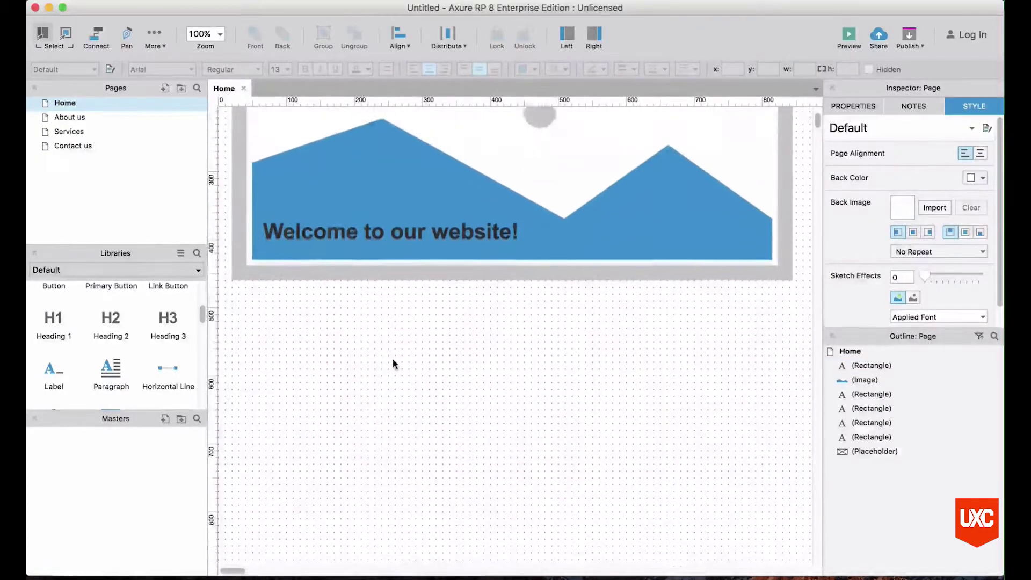
{"action": "scroll", "coordinate": [188, 371], "scroll_direction": "up", "scroll_amount": 3}
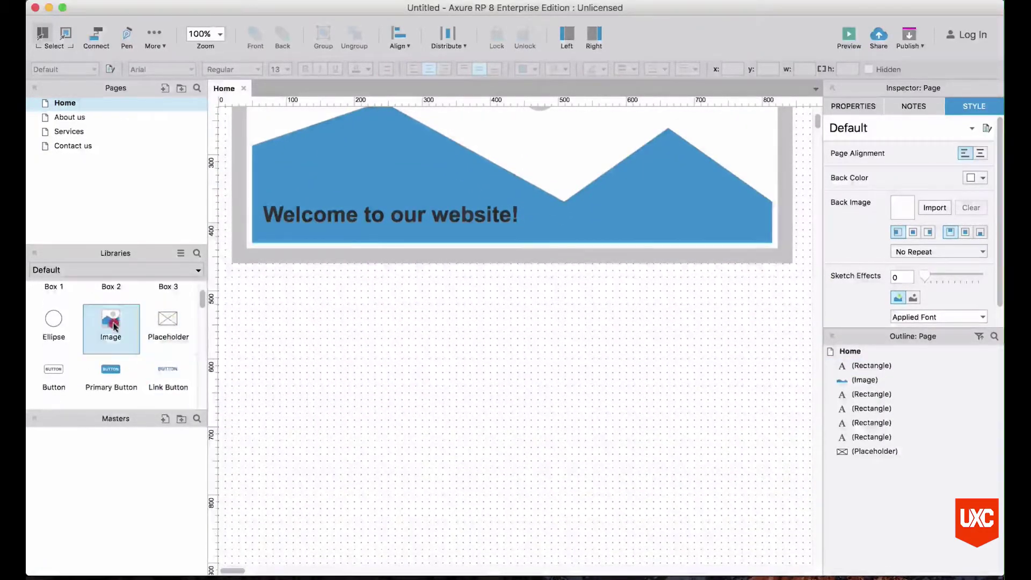
{"action": "left_click_drag", "start_coordinate": [110, 319], "coordinate": [264, 322]}
{"action": "left_click_drag", "start_coordinate": [357, 373], "coordinate": [324, 334]}
{"action": "left_click_drag", "start_coordinate": [435, 399], "coordinate": [395, 392]}
{"action": "left_click", "coordinate": [445, 352]}
{"action": "left_click_drag", "start_coordinate": [307, 339], "coordinate": [689, 319]}
{"action": "left_click_drag", "start_coordinate": [525, 320], "coordinate": [534, 320]}
{"action": "left_click", "coordinate": [495, 405]}
{"action": "scroll", "coordinate": [143, 328], "scroll_direction": "down", "scroll_amount": 5}
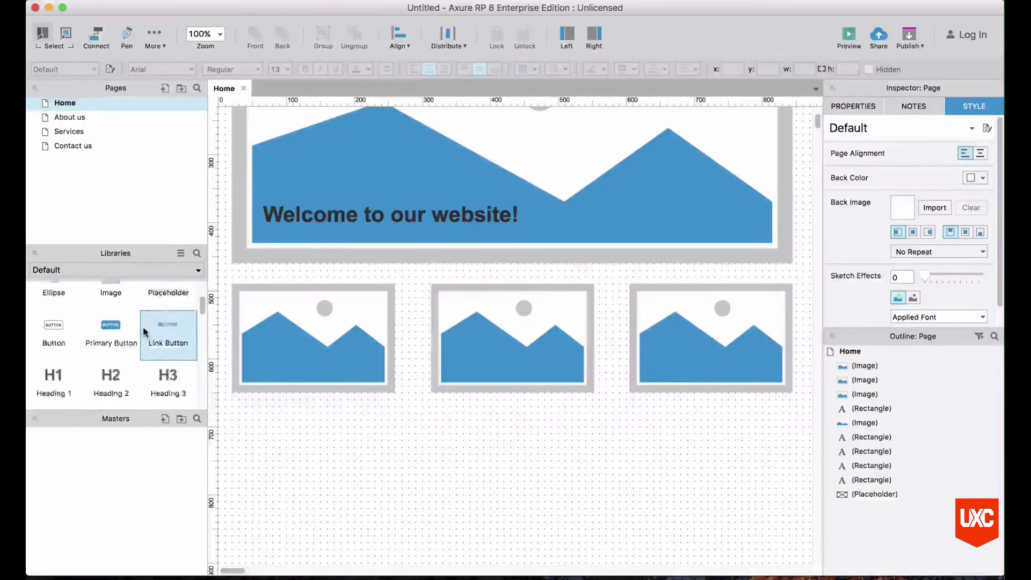
Add a 240 × 170 lorem ipsum paragraph under the first card and copy it under the others.
{"action": "left_click_drag", "start_coordinate": [125, 337], "coordinate": [232, 400]}
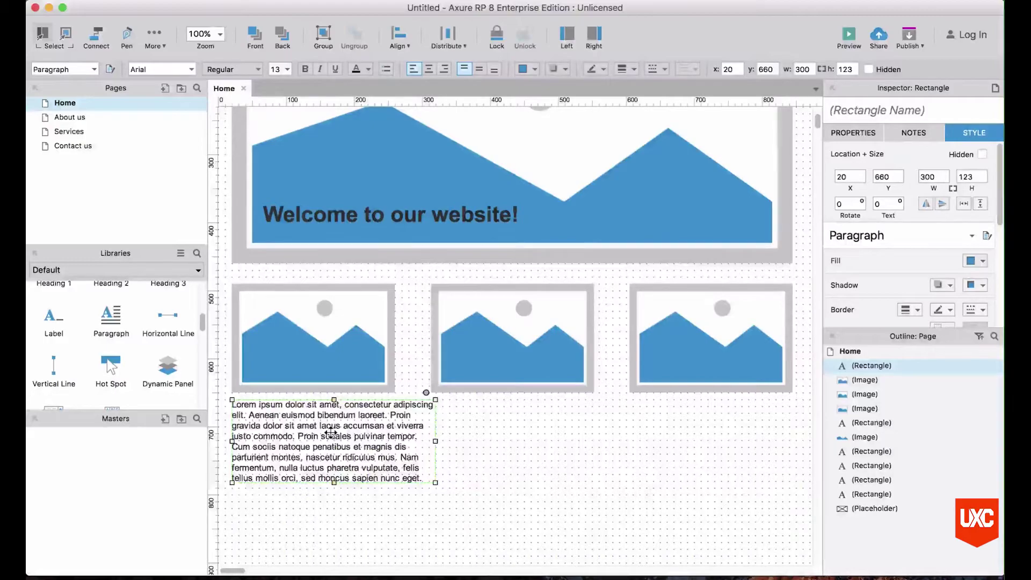
{"action": "left_click_drag", "start_coordinate": [437, 442], "coordinate": [394, 442]}
{"action": "left_click_drag", "start_coordinate": [285, 441], "coordinate": [648, 424]}
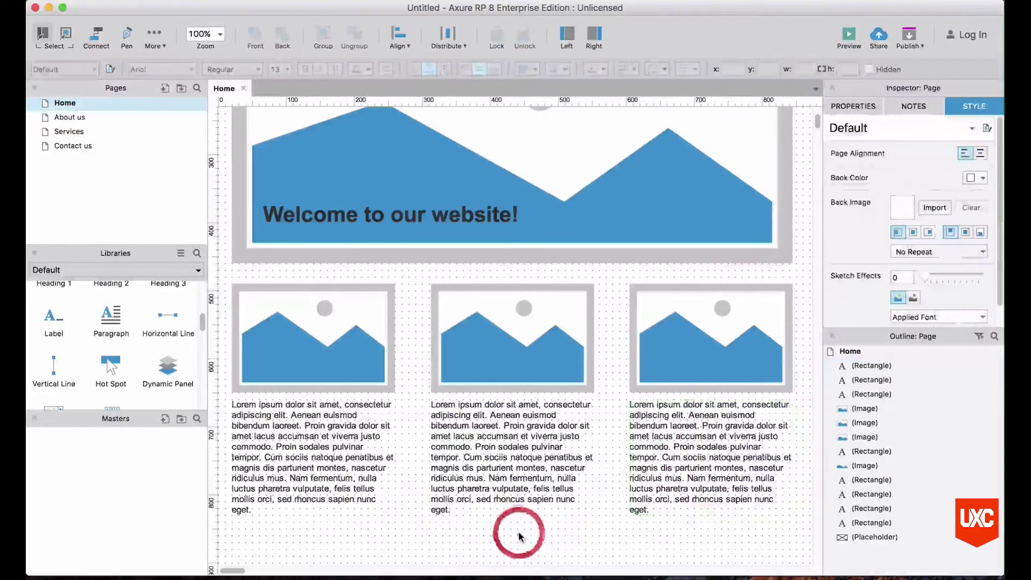
{"action": "scroll", "coordinate": [516, 532], "scroll_direction": "up", "scroll_amount": 5}
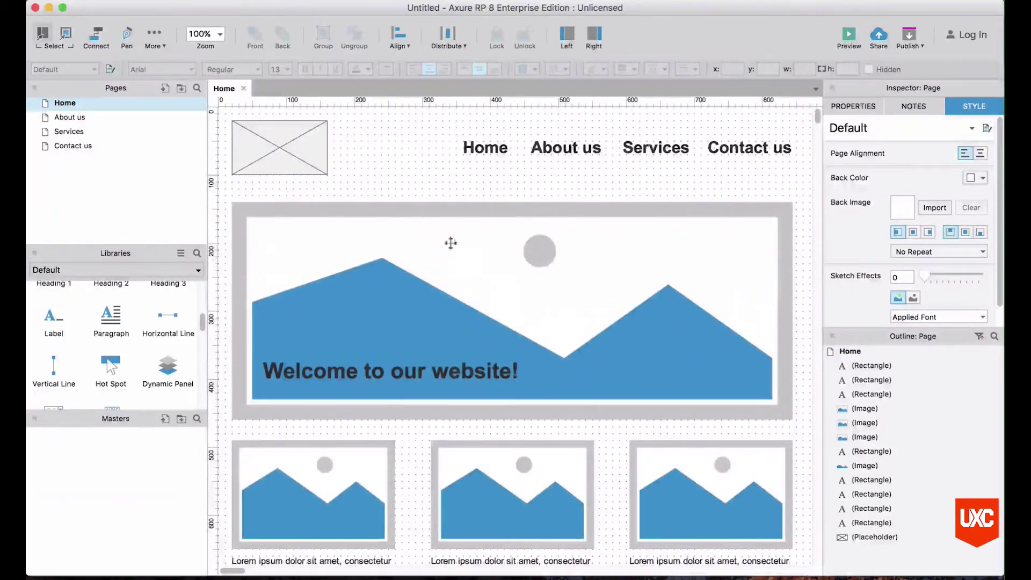